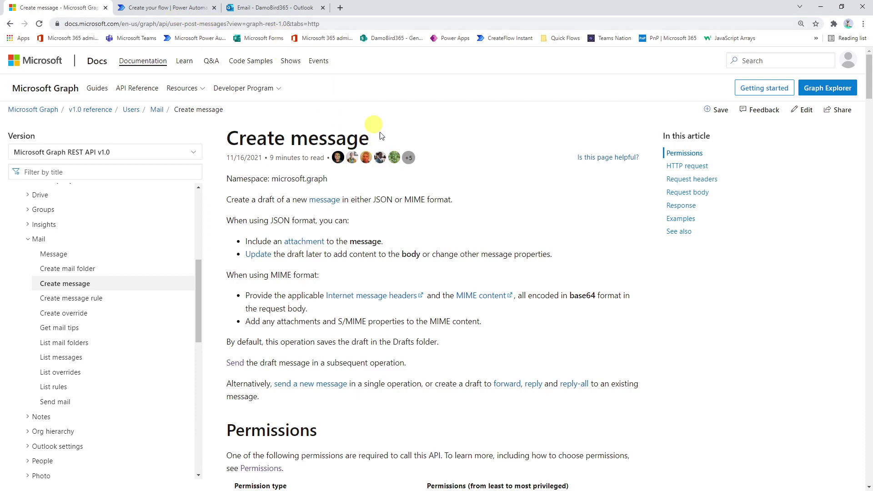
Scroll to Example 1 in the Create message docs and select its JSON request body.
{"action": "scroll", "coordinate": [389, 158], "scroll_direction": "down", "scroll_amount": 18}
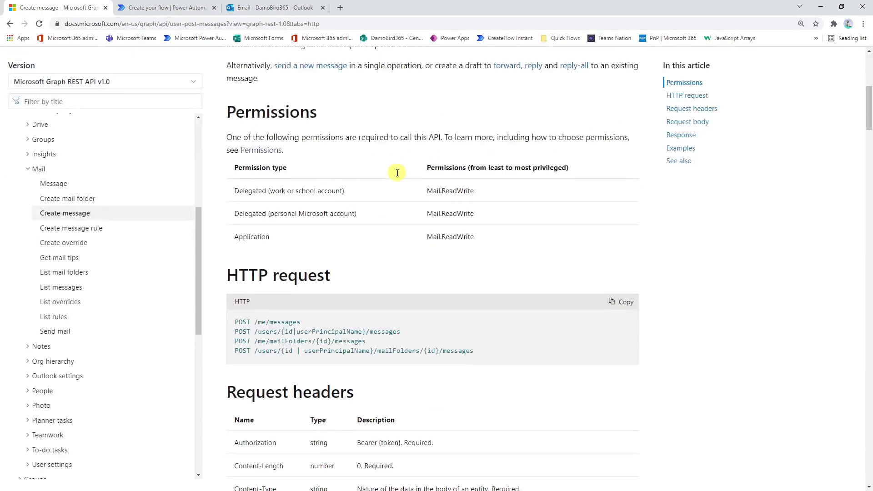
{"action": "scroll", "coordinate": [398, 175], "scroll_direction": "down", "scroll_amount": 5}
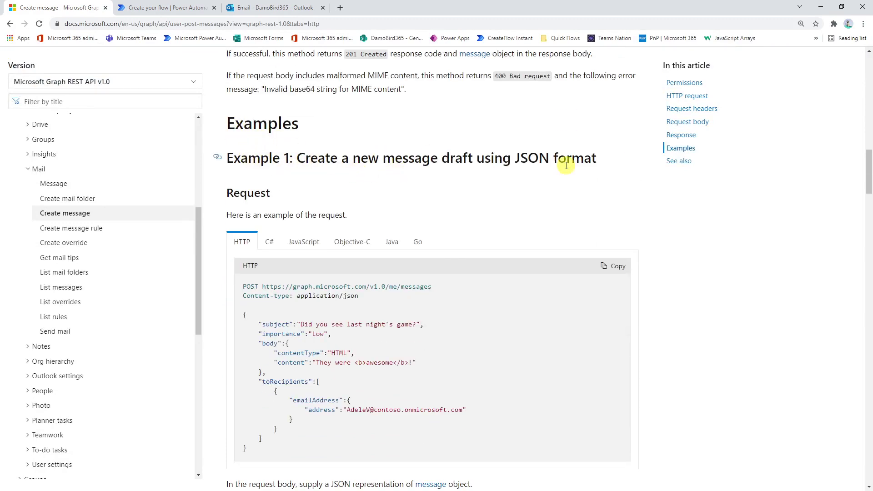
{"action": "scroll", "coordinate": [566, 165], "scroll_direction": "down", "scroll_amount": 1}
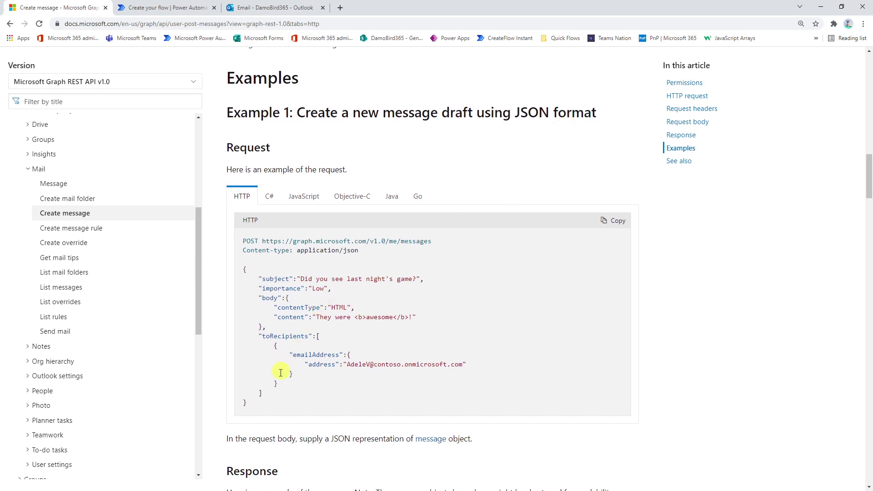
{"action": "left_click_drag", "start_coordinate": [248, 400], "coordinate": [235, 273]}
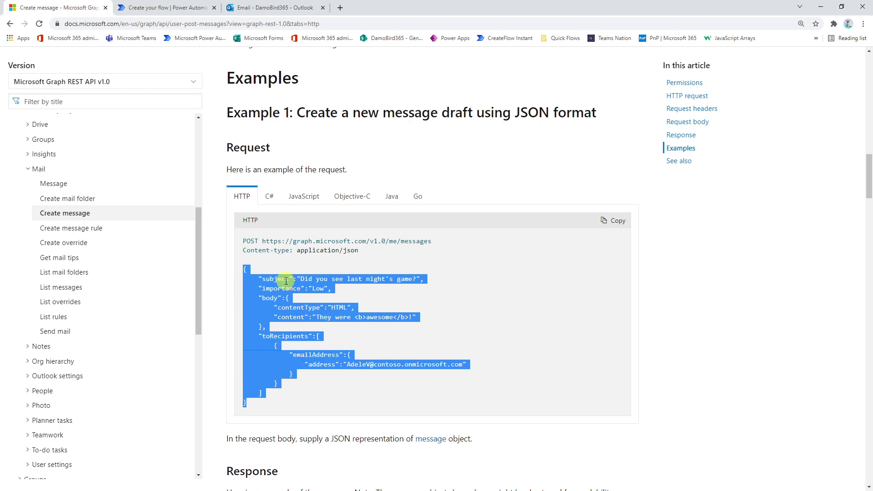
Check that the Outlook Drafts folder is empty, then return to the Power Automate flow.
{"action": "left_click", "coordinate": [257, 8]}
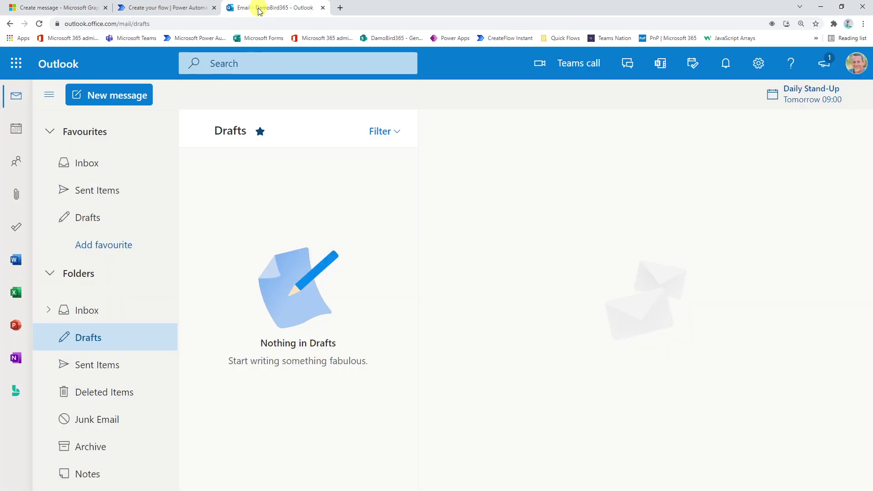
{"action": "left_click", "coordinate": [115, 106]}
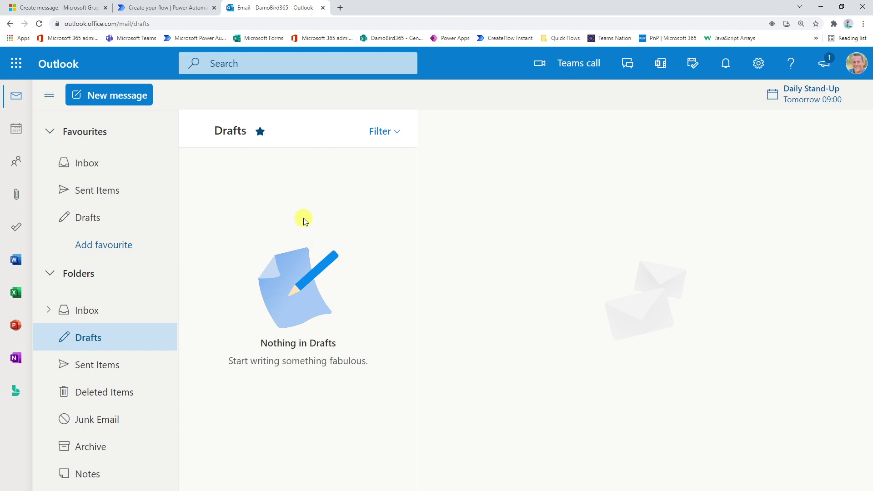
{"action": "left_click", "coordinate": [178, 7]}
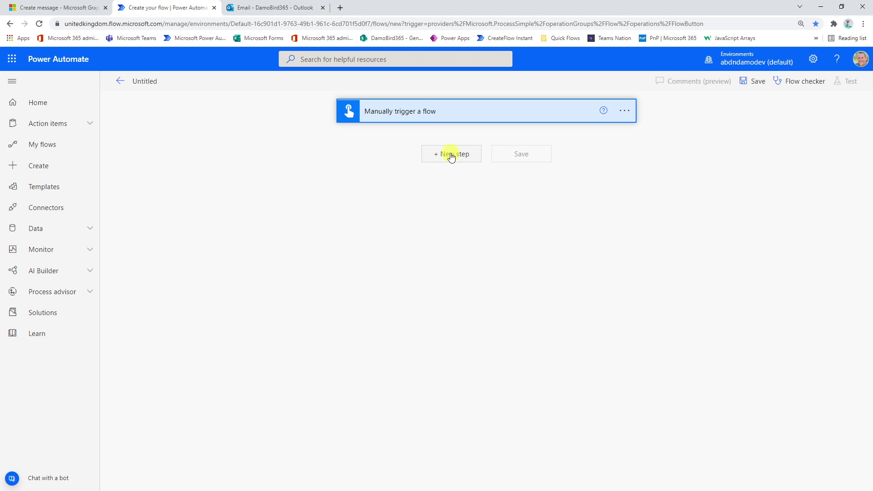
Add a new step, search connectors for 'graph', and pick Office 365 Groups.
{"action": "left_click", "coordinate": [447, 156]}
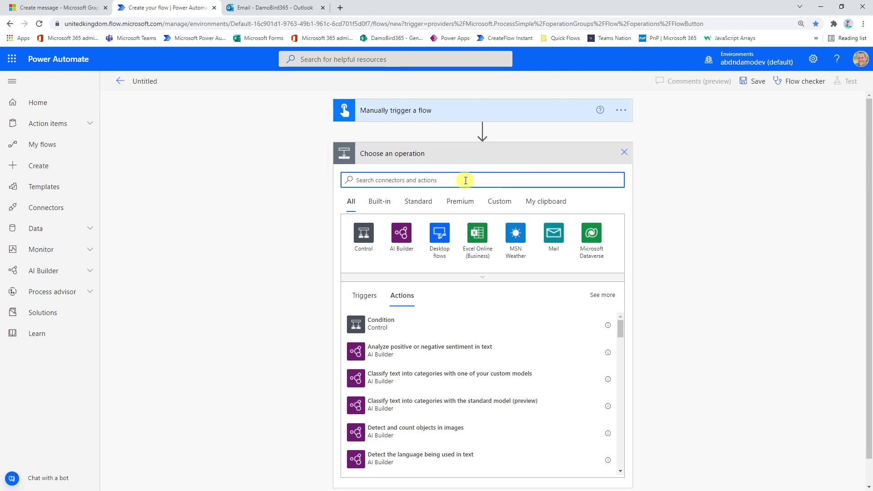
{"action": "type", "text": "graph"}
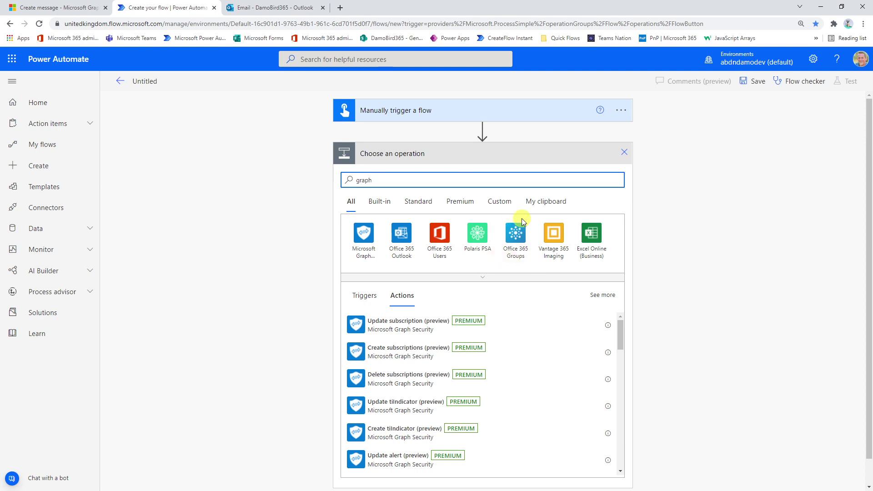
{"action": "left_click", "coordinate": [522, 238]}
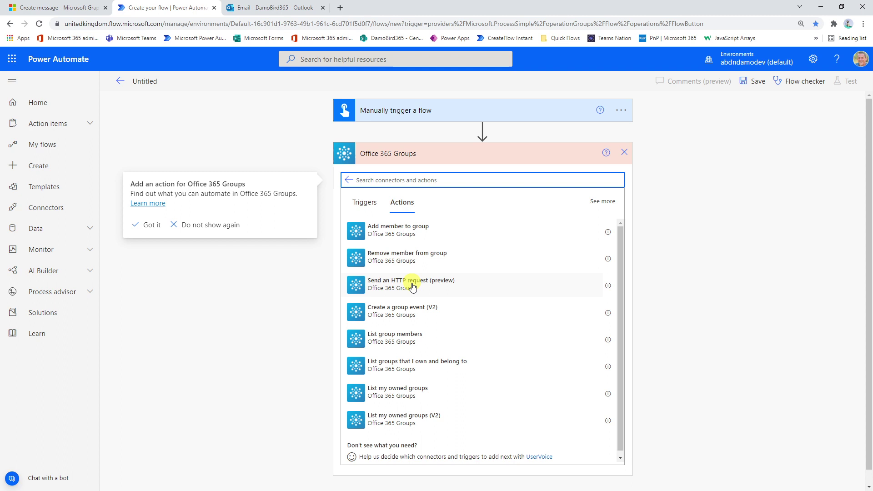
Add the Send an HTTP request (preview) action and select the Graph messages endpoint URL in the docs.
{"action": "left_click", "coordinate": [397, 291]}
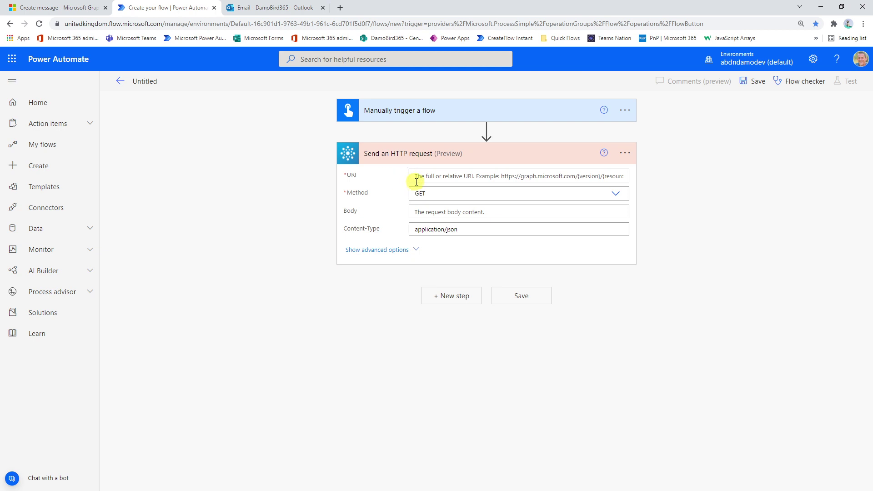
{"action": "left_click", "coordinate": [58, 10]}
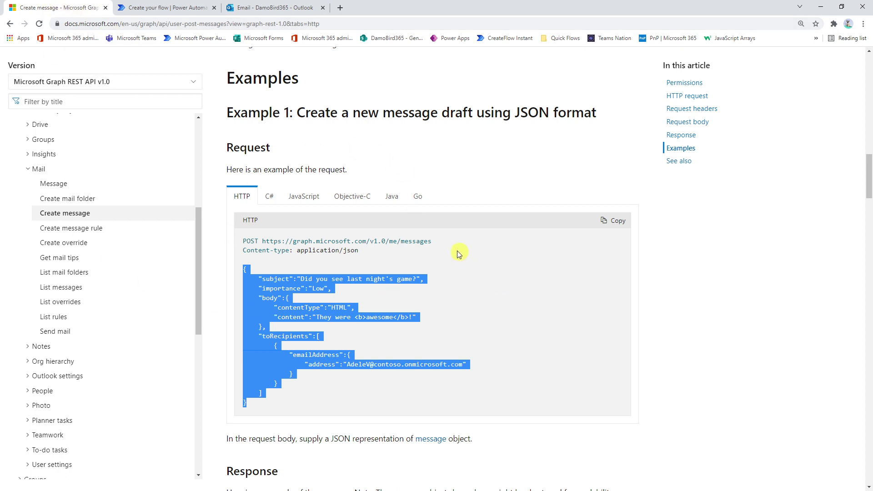
{"action": "left_click_drag", "start_coordinate": [432, 241], "coordinate": [262, 241]}
{"action": "key", "text": "ctrl+c"}
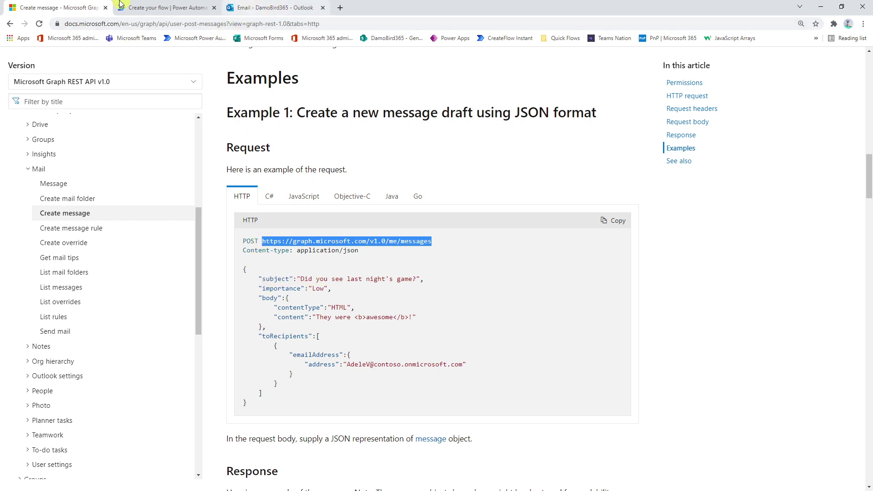
{"action": "left_click", "coordinate": [121, 4]}
{"action": "left_click", "coordinate": [439, 176]}
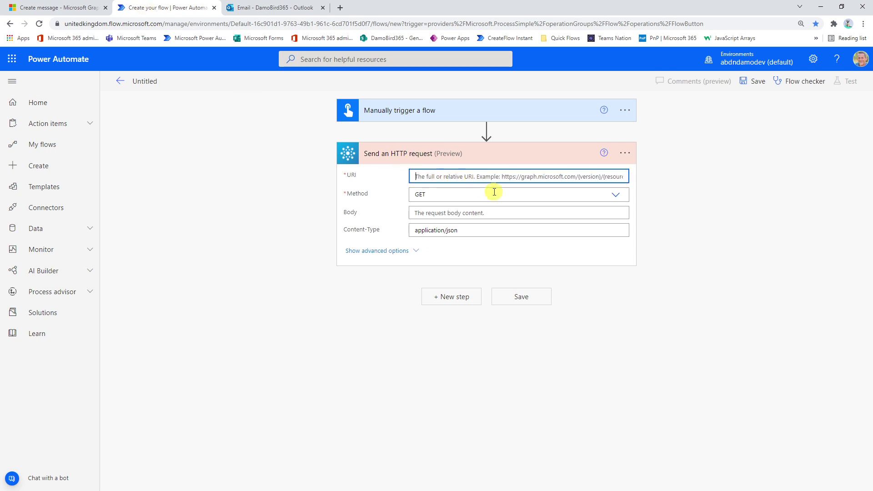
{"action": "key", "text": "ctrl+v"}
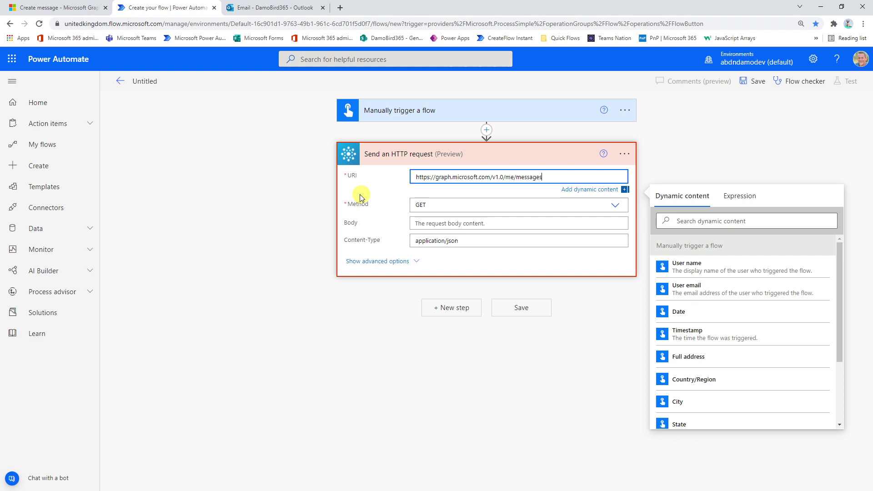
{"action": "left_click", "coordinate": [60, 10]}
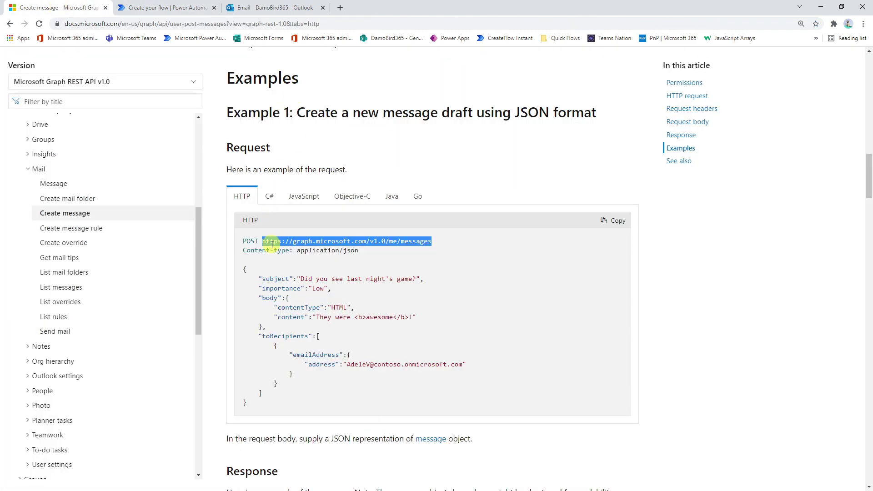
{"action": "left_click", "coordinate": [255, 241]}
{"action": "double_click", "coordinate": [255, 241]}
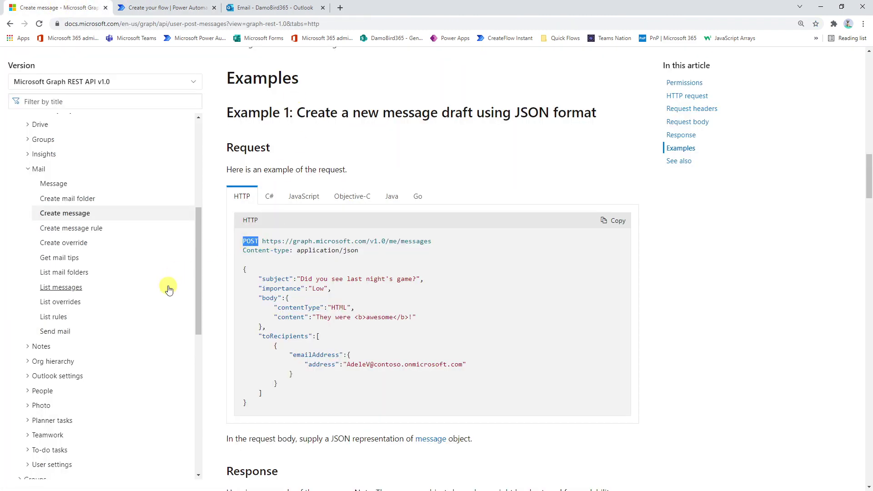
{"action": "left_click", "coordinate": [190, 10]}
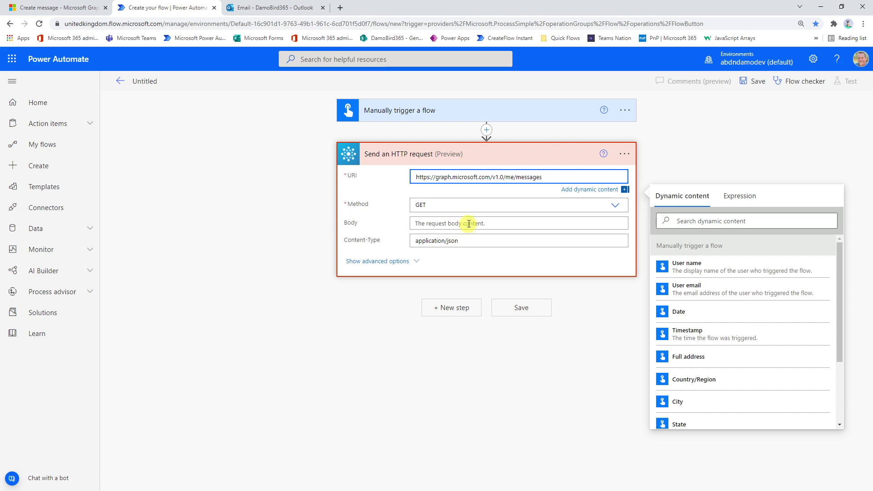
{"action": "left_click", "coordinate": [616, 207]}
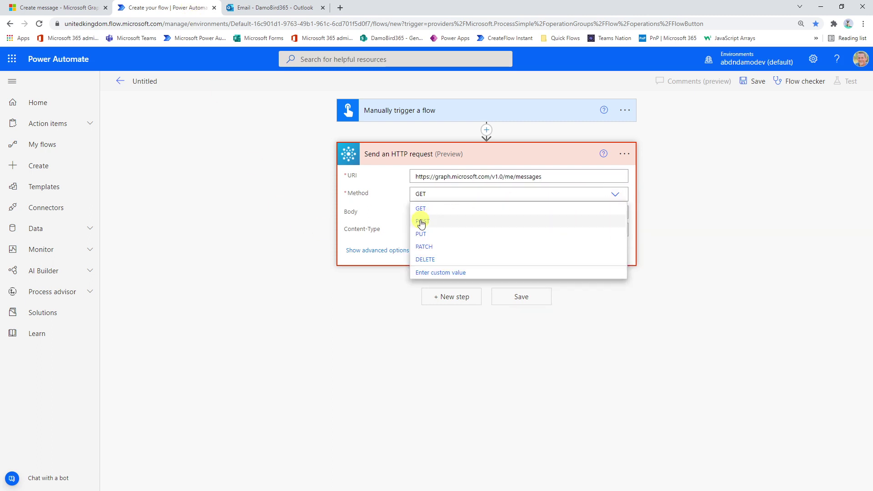
{"action": "left_click", "coordinate": [476, 224]}
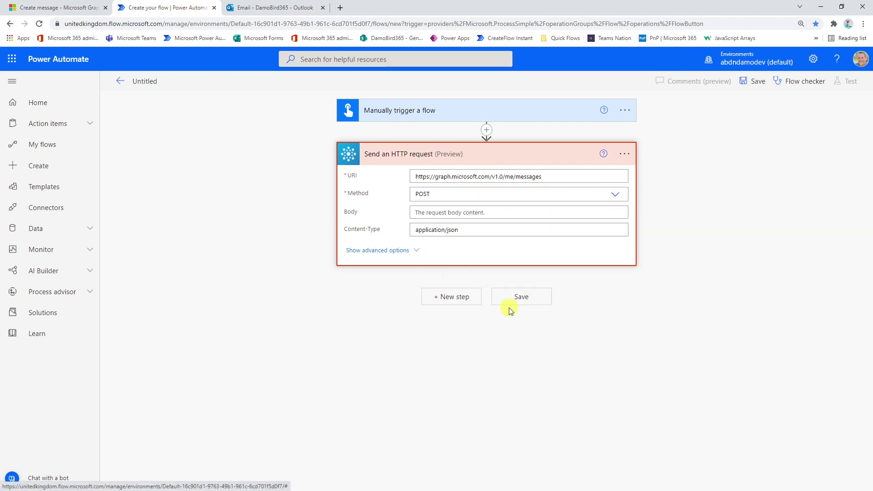
Paste the docs example's JSON message draft into the request Body.
{"action": "left_click", "coordinate": [452, 213]}
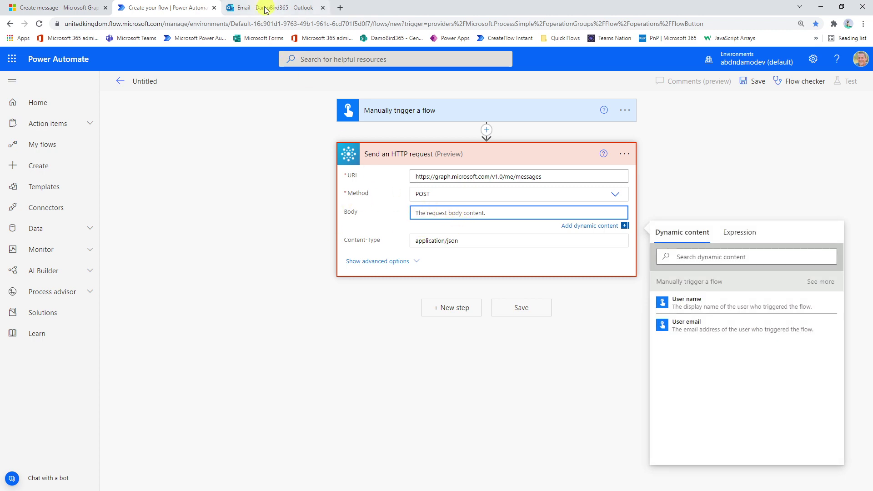
{"action": "left_click", "coordinate": [60, 8]}
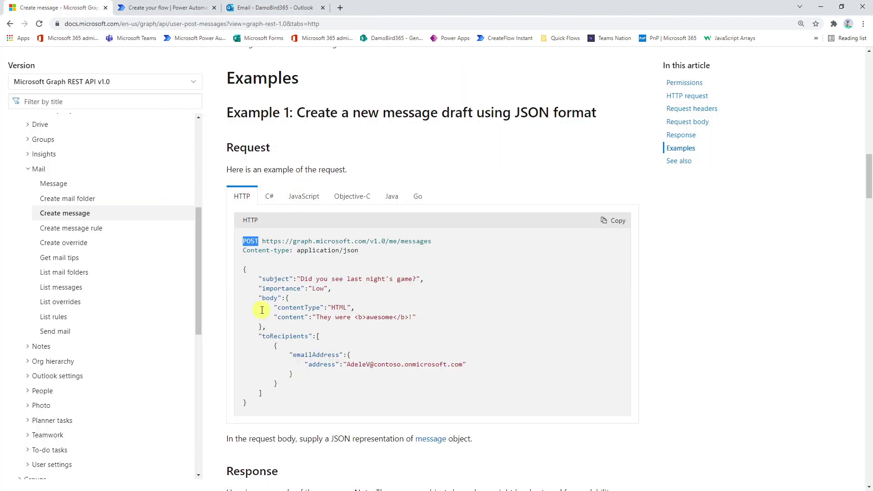
{"action": "left_click_drag", "start_coordinate": [243, 268], "coordinate": [263, 405]}
{"action": "key", "text": "ctrl+c"}
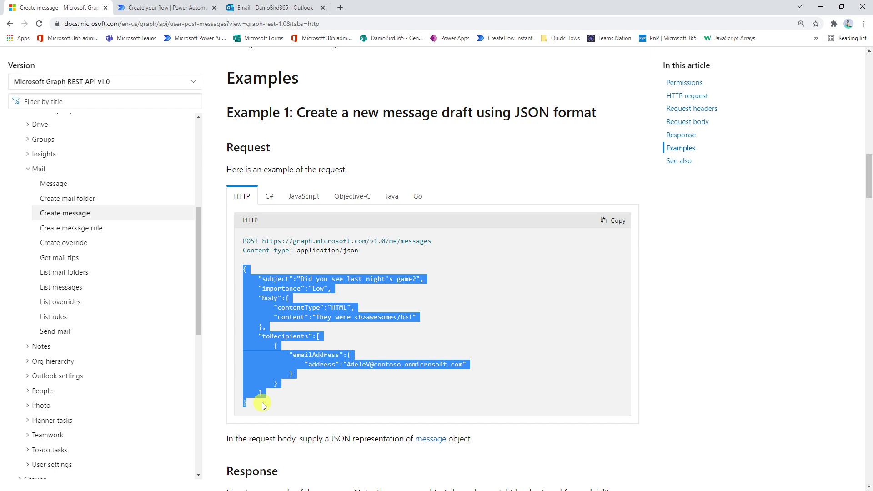
{"action": "left_click", "coordinate": [158, 9]}
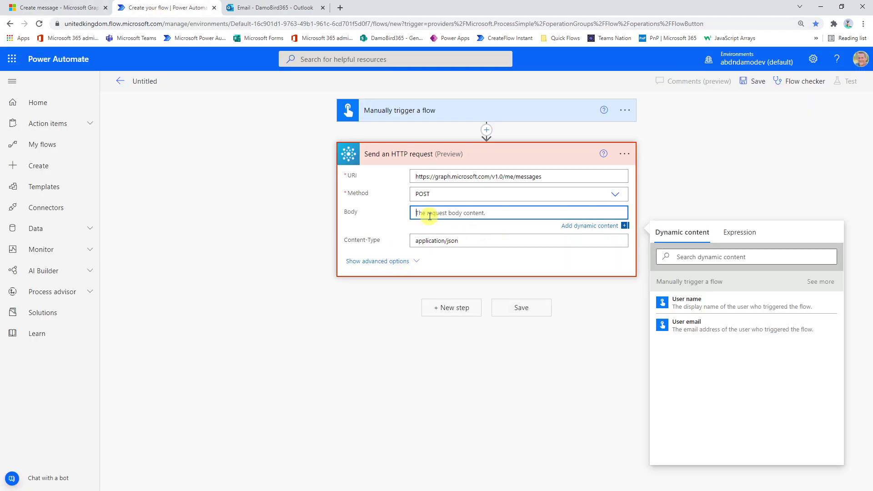
{"action": "key", "text": "ctrl+v"}
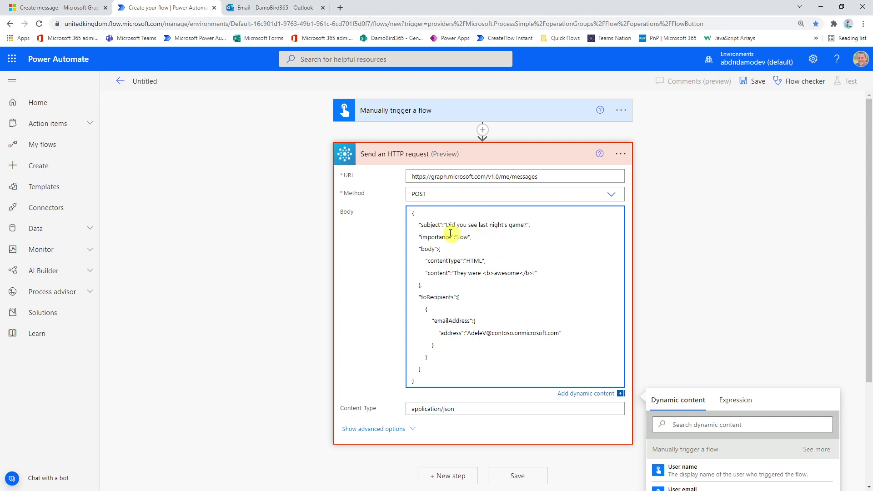
Change the JSON subject to 'This is my draft email from Flow' and replace the content and recipient address.
{"action": "left_click_drag", "start_coordinate": [447, 225], "coordinate": [526, 226]}
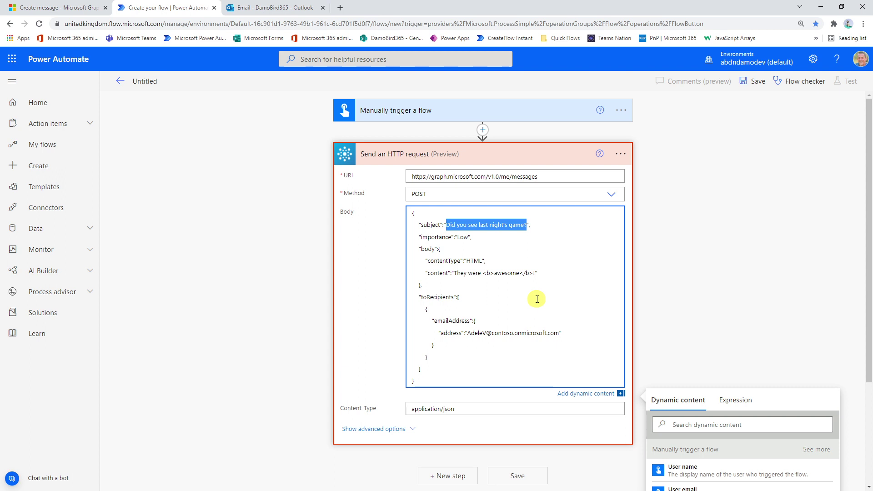
{"action": "type", "text": "Th"}
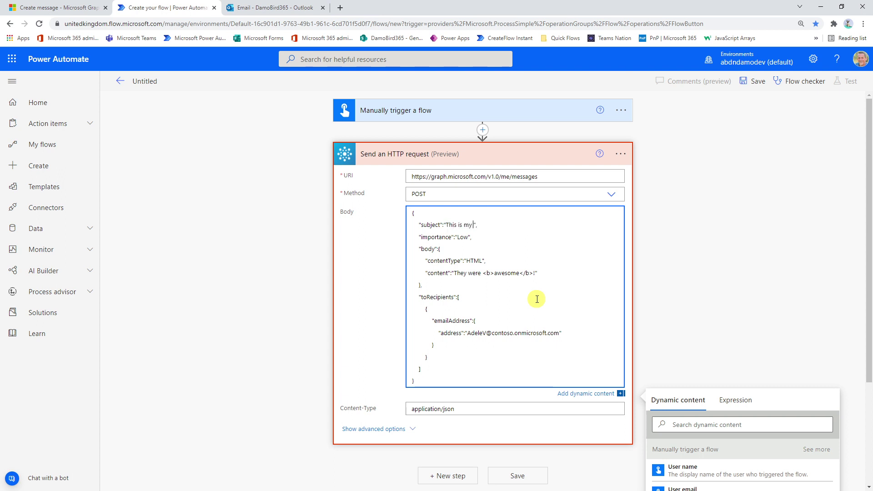
{"action": "type", "text": "is is my draft email from Flow"}
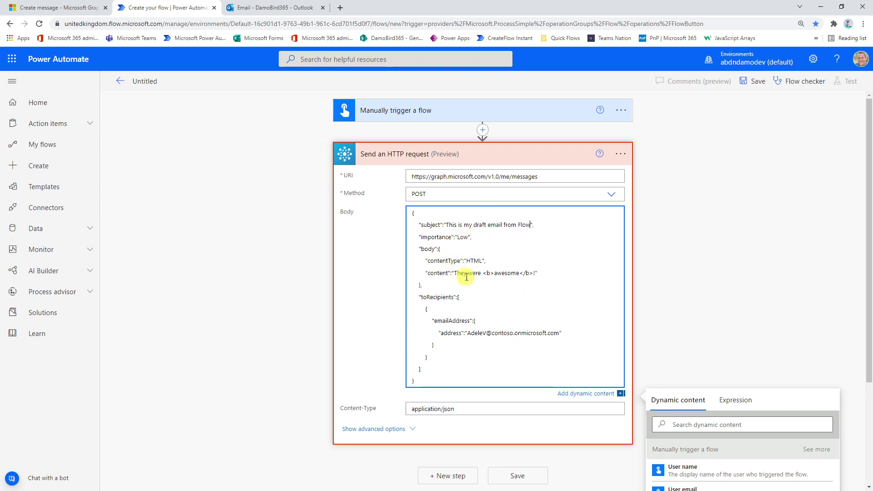
{"action": "left_click_drag", "start_coordinate": [453, 273], "coordinate": [534, 274]}
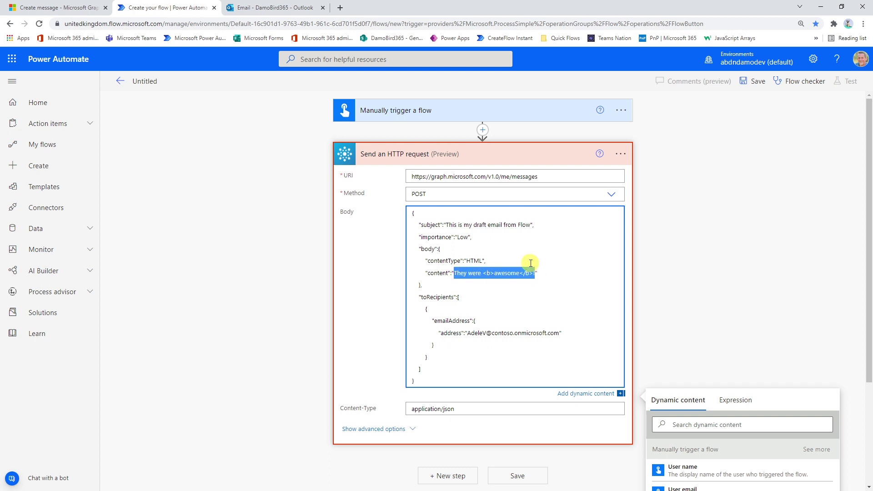
{"action": "type", "text": "This was generated"}
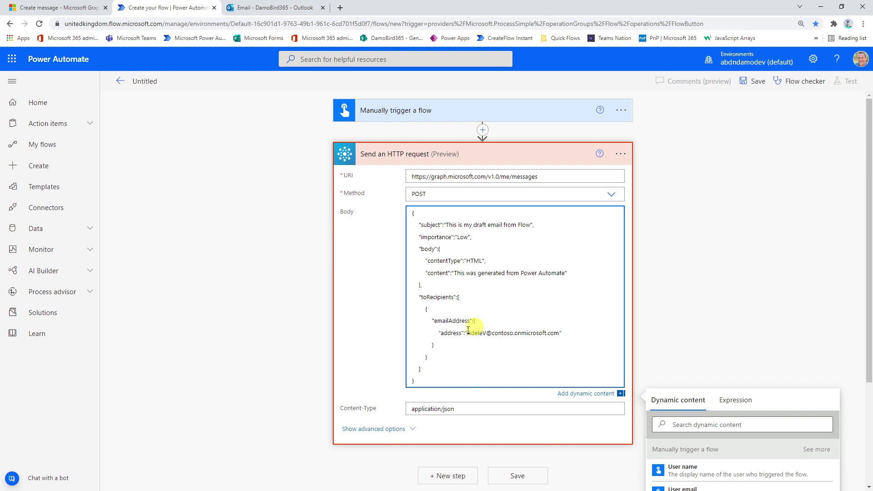
{"action": "left_click_drag", "start_coordinate": [467, 333], "coordinate": [560, 332]}
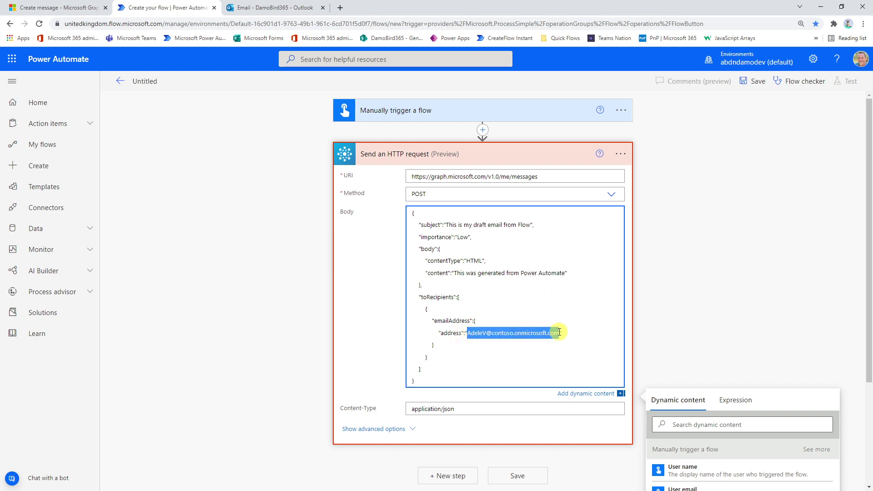
{"action": "type", "text": "ideas"}
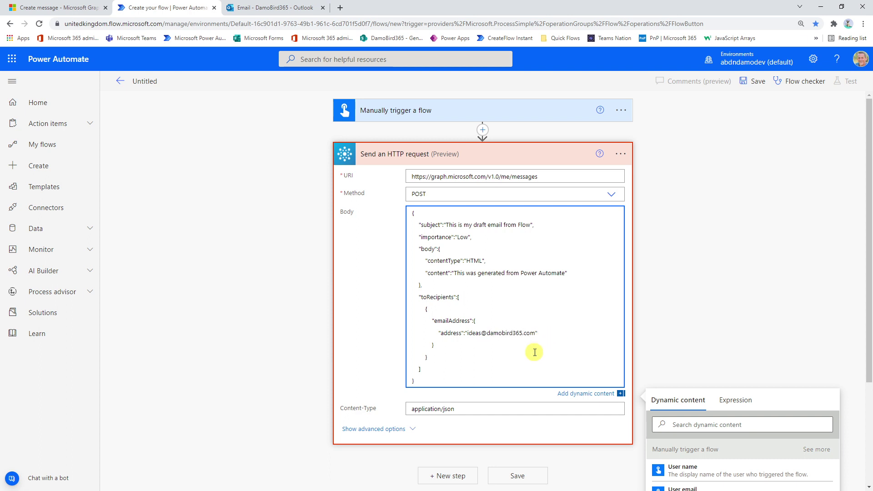
{"action": "key", "text": "ctrl+plus"}
{"action": "key", "text": "ctrl+plus"}
{"action": "scroll", "coordinate": [596, 327], "scroll_direction": "down", "scroll_amount": 1}
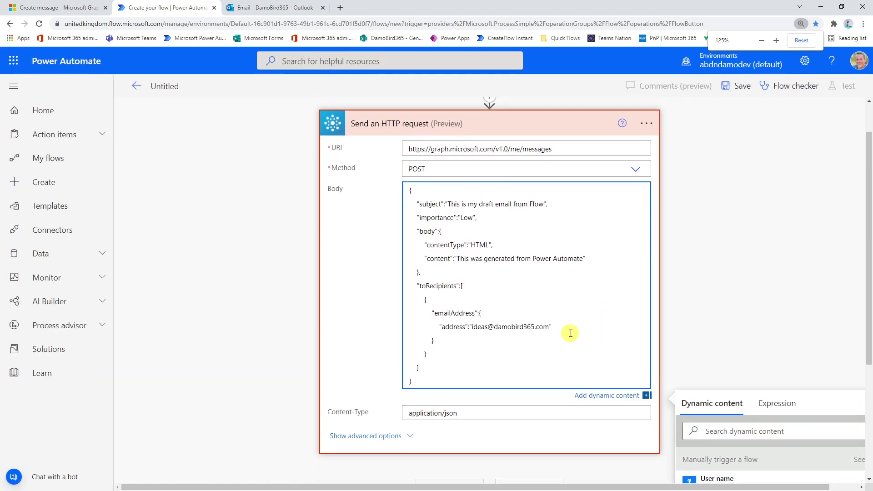
{"action": "left_click_drag", "start_coordinate": [548, 327], "coordinate": [473, 328]}
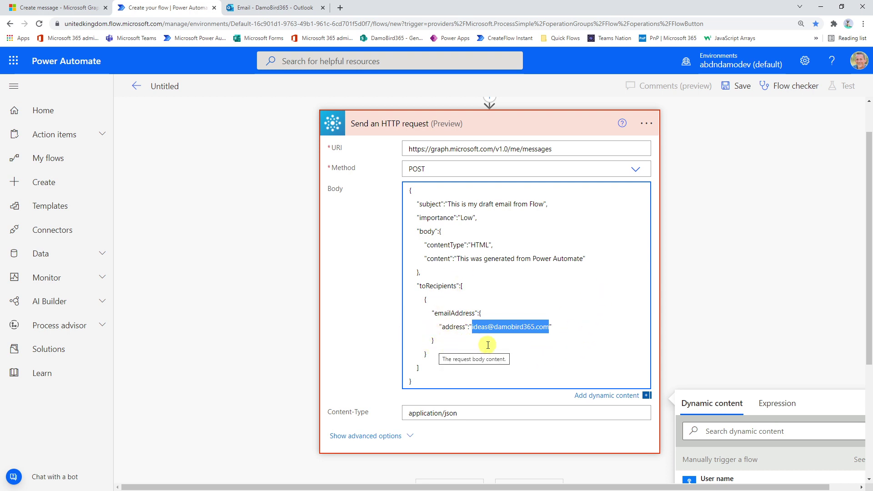
Save the flow and run a manual test, then view the successful run.
{"action": "left_click", "coordinate": [737, 91]}
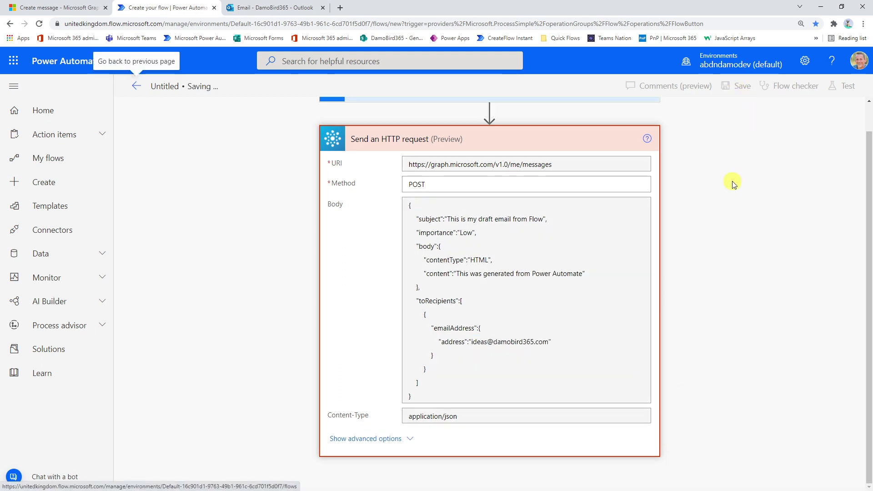
{"action": "left_click", "coordinate": [845, 93]}
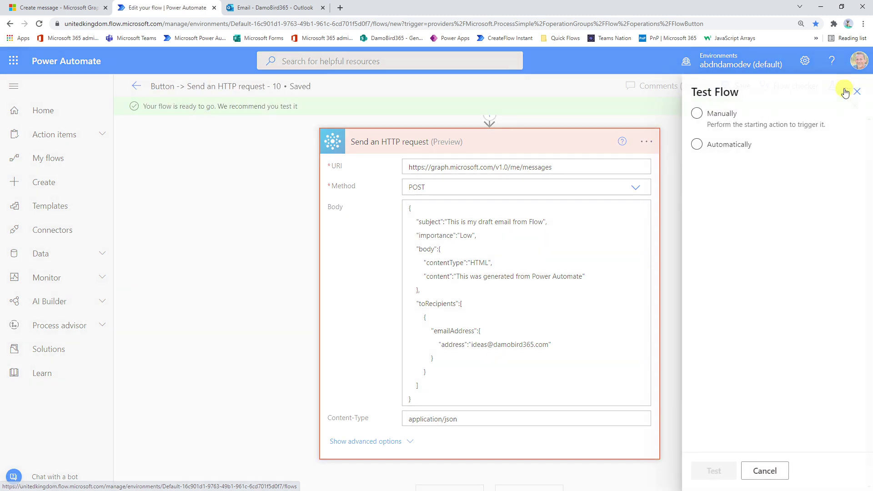
{"action": "left_click", "coordinate": [716, 114]}
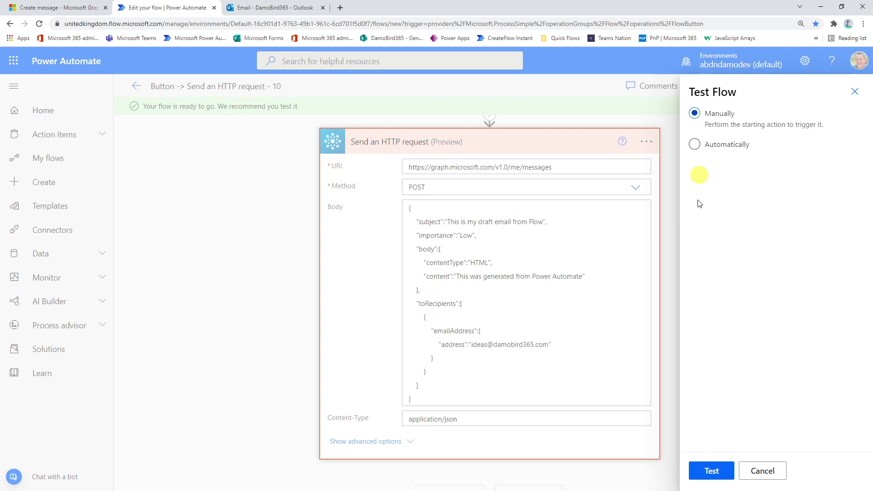
{"action": "left_click", "coordinate": [712, 470]}
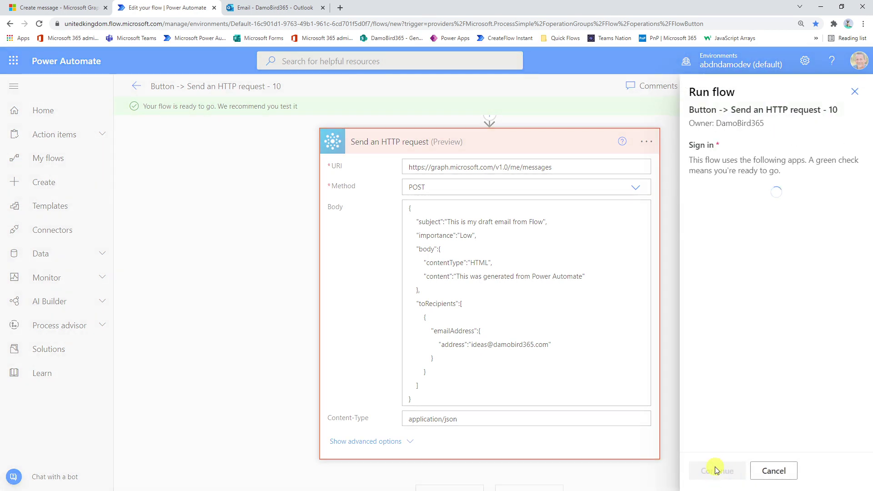
{"action": "left_click", "coordinate": [717, 471]}
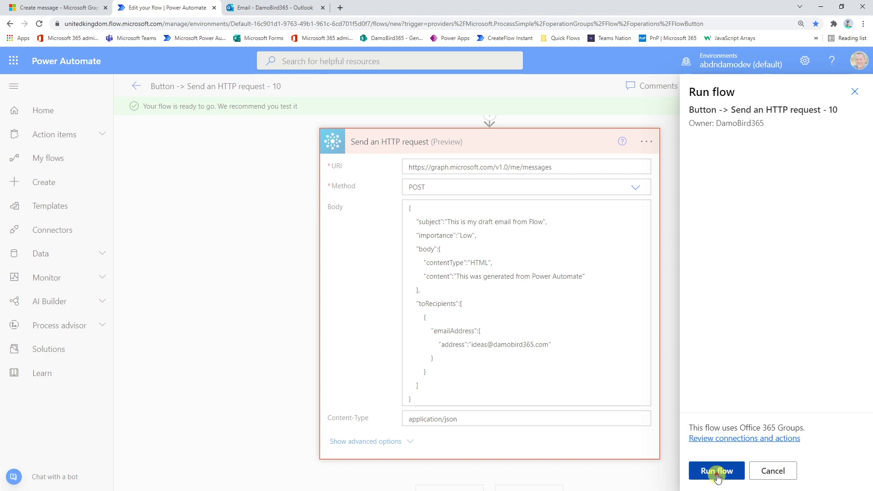
{"action": "left_click", "coordinate": [717, 474]}
{"action": "left_click", "coordinate": [716, 471]}
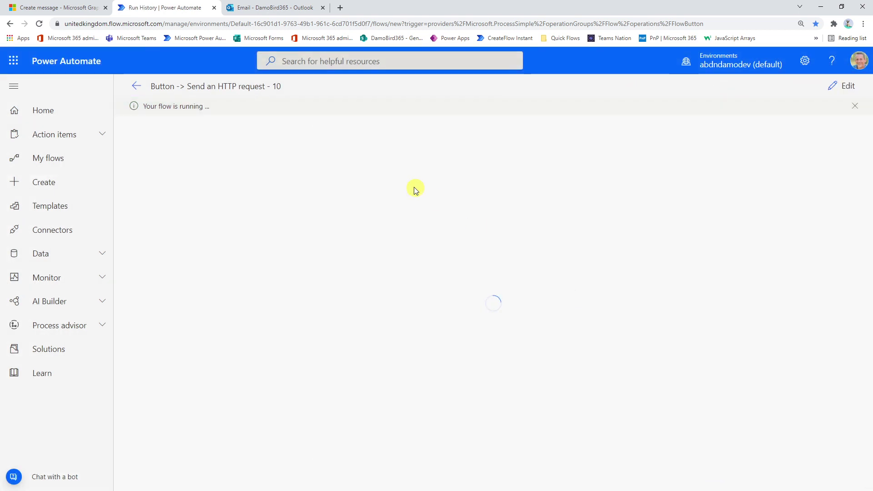
Open the flow's draft in Outlook Drafts, add the line 'Here are some changes', and send it.
{"action": "left_click", "coordinate": [279, 9]}
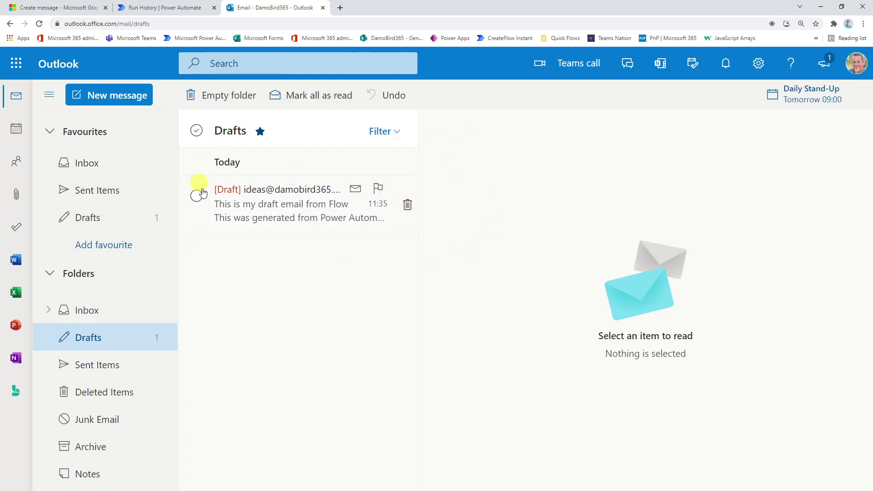
{"action": "left_click", "coordinate": [294, 203]}
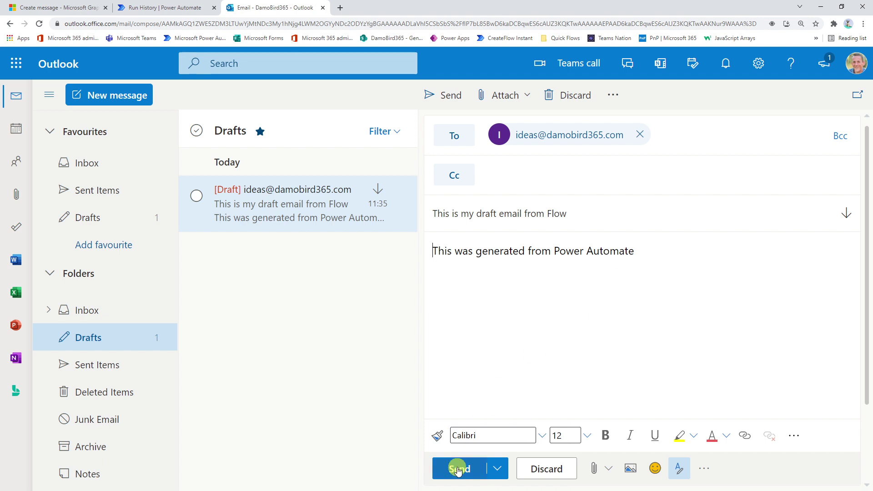
{"action": "left_click", "coordinate": [683, 251]}
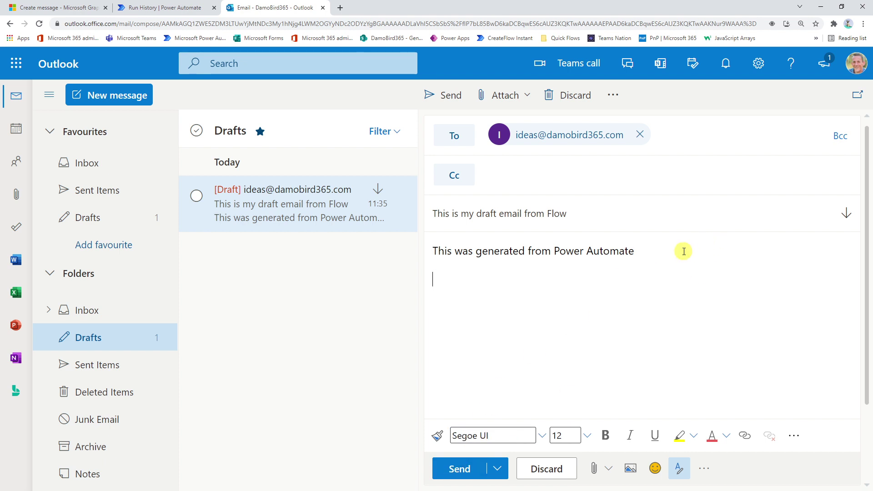
{"action": "key", "text": "BackSpace"}
{"action": "type", "text": "Here are some change"}
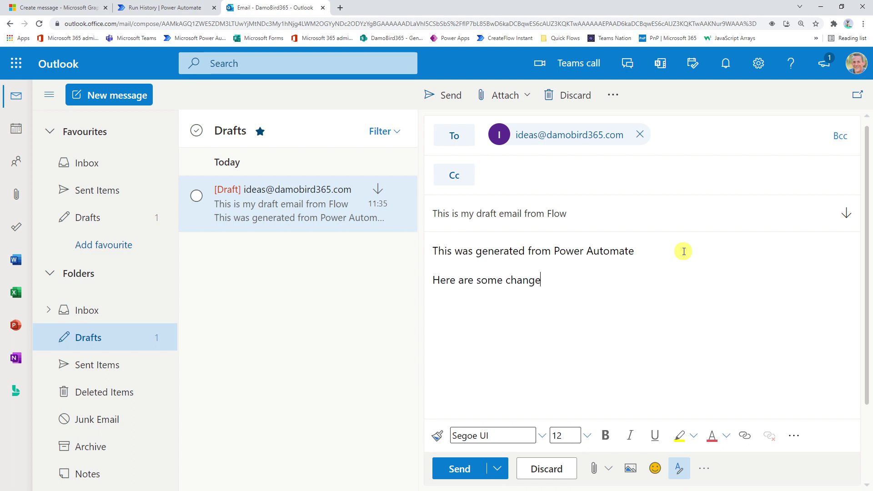
{"action": "type", "text": "s"}
{"action": "left_click", "coordinate": [446, 469]}
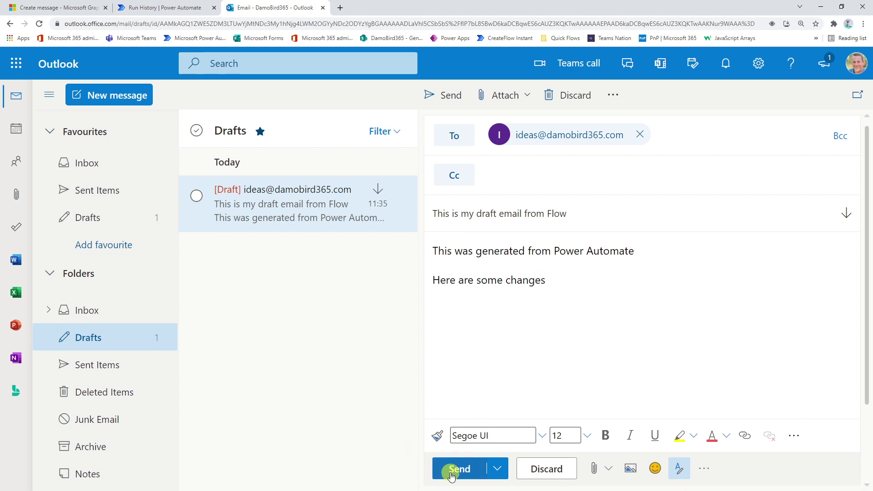